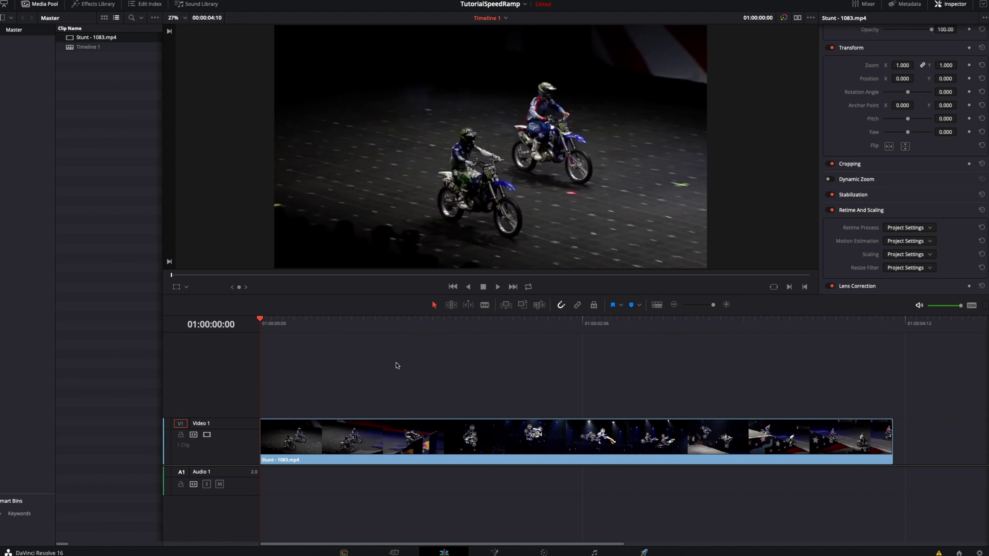
Step: Preview the Stunt clip by playing and scrubbing through it, then select it
key("space")
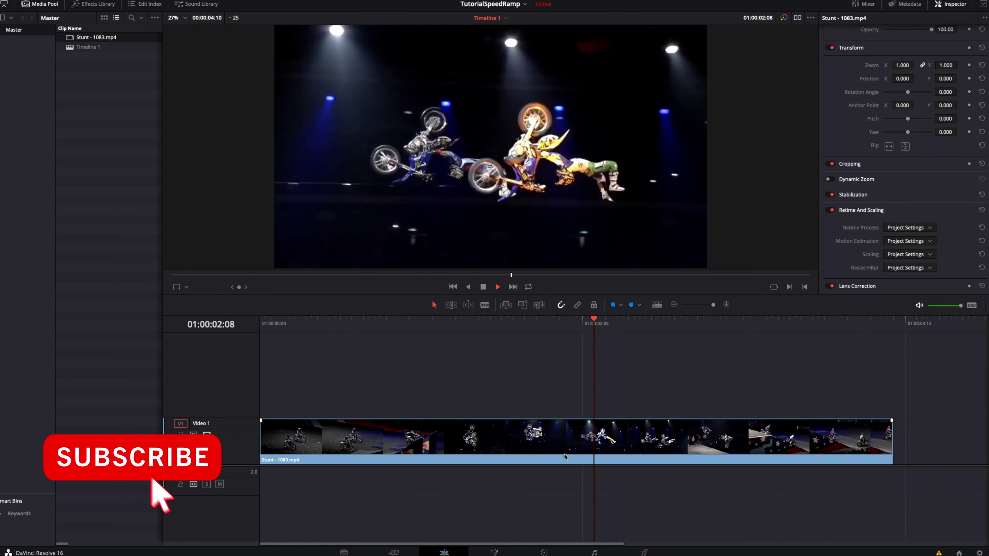
key("space")
left_click_drag(711, 324, 262, 323)
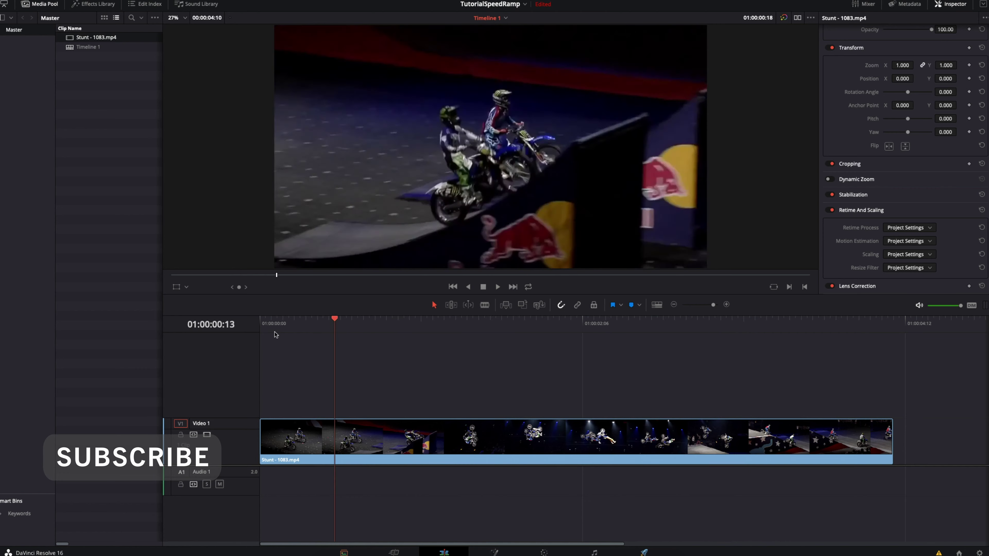
key("space")
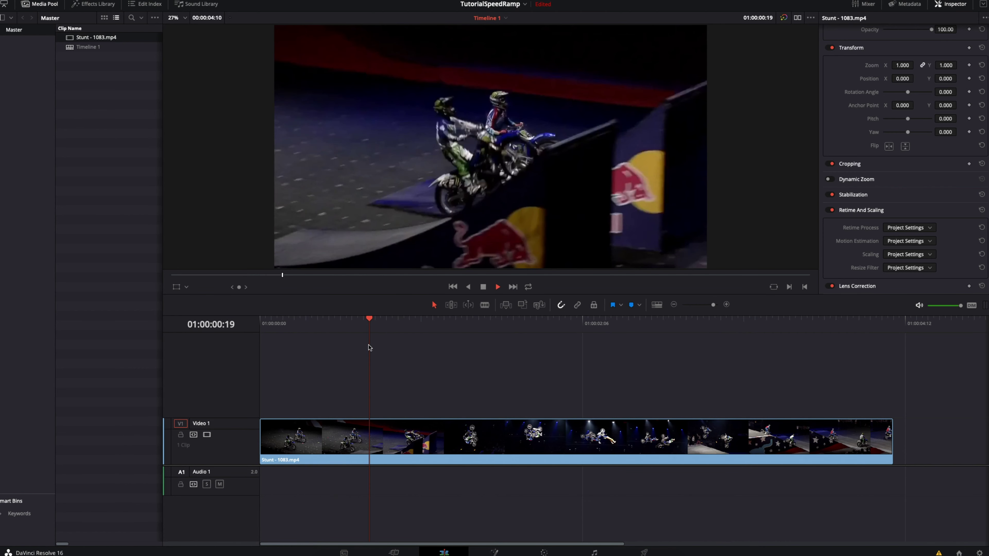
key("space")
left_click_drag(420, 333, 797, 349)
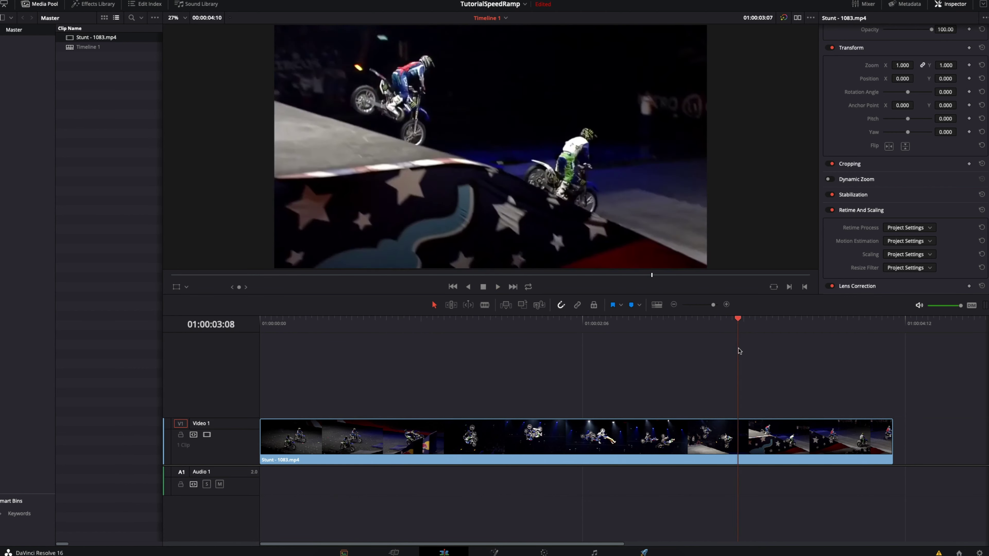
left_click_drag(797, 349, 260, 349)
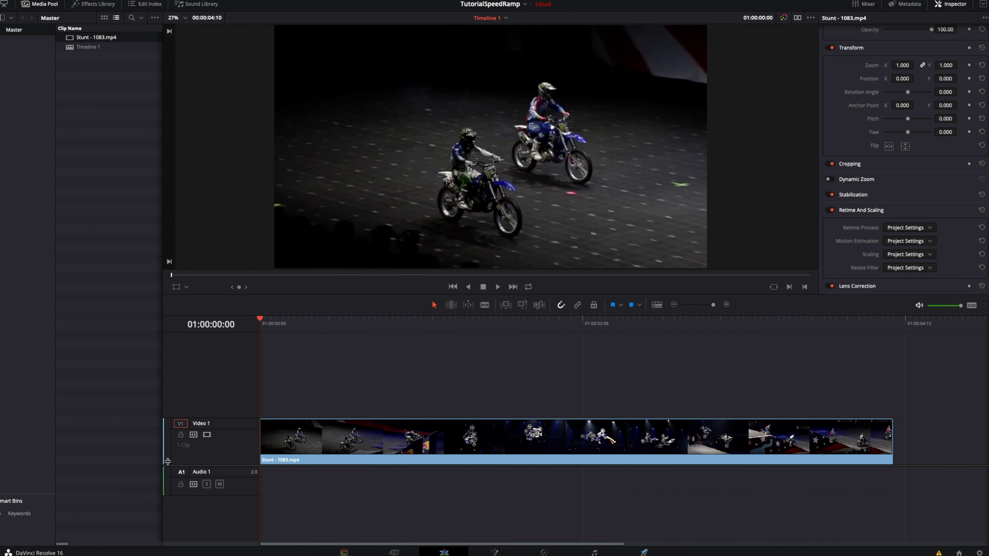
left_click(343, 439)
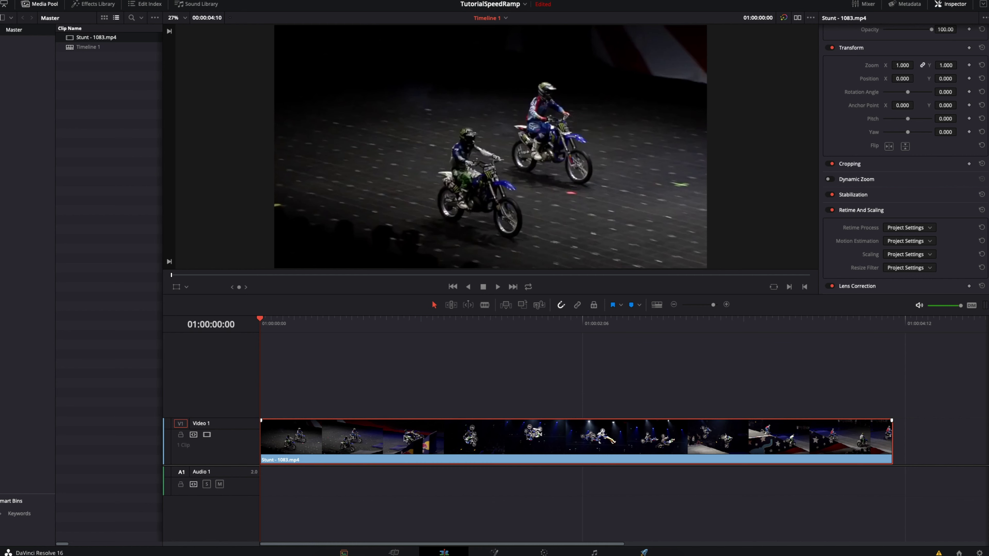
Step: Open the clip's Retime Curve lane and check Retime Speed in the curve list
right_click(405, 438)
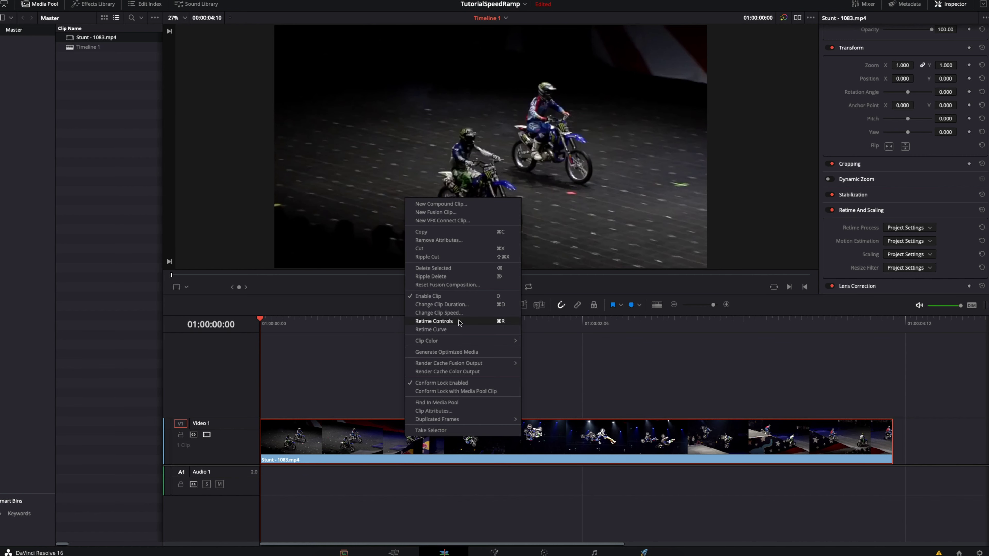
left_click(458, 332)
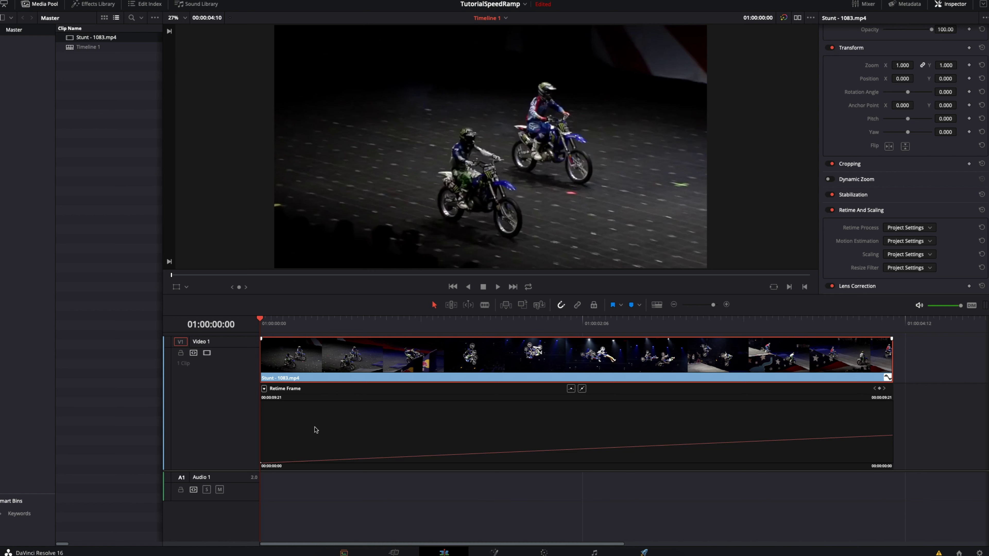
left_click(264, 389)
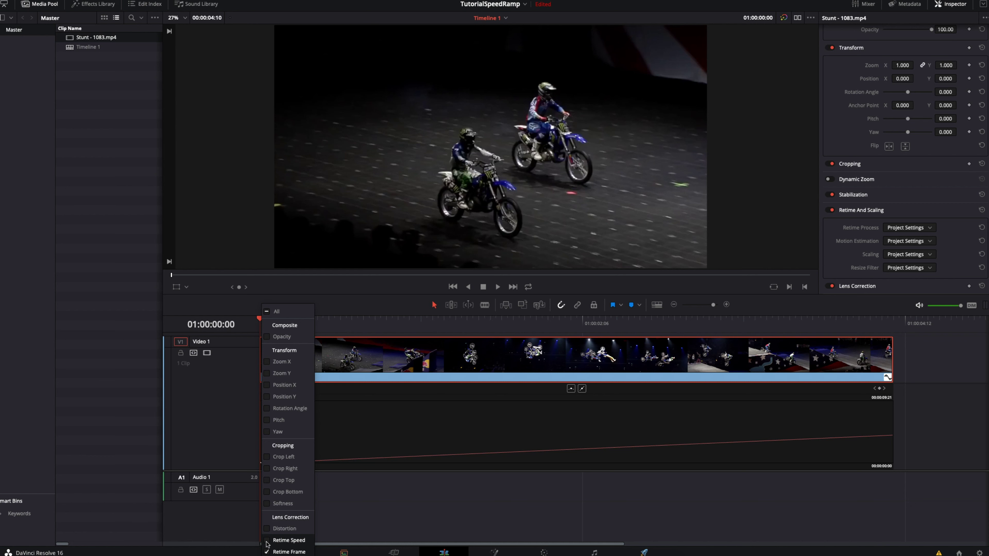
left_click(267, 540)
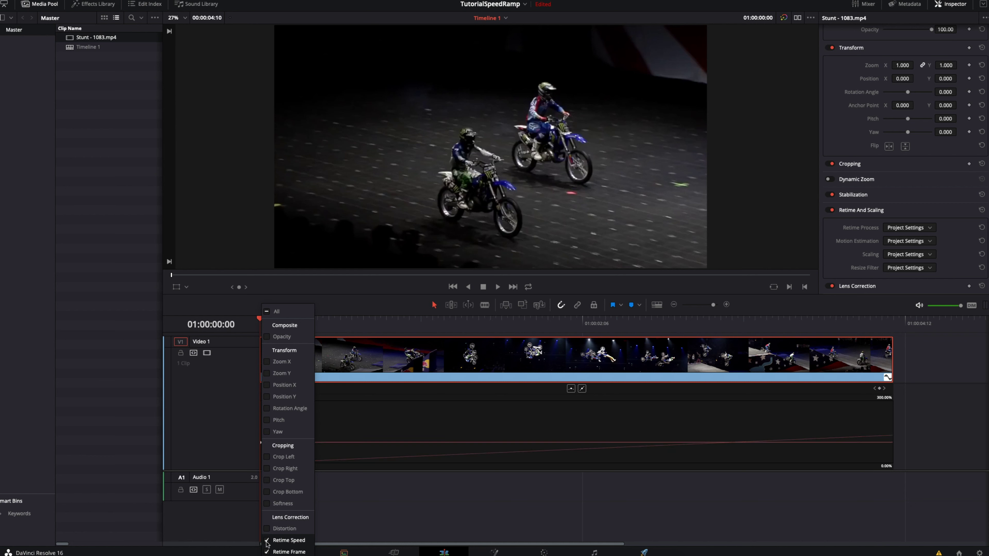
left_click(525, 499)
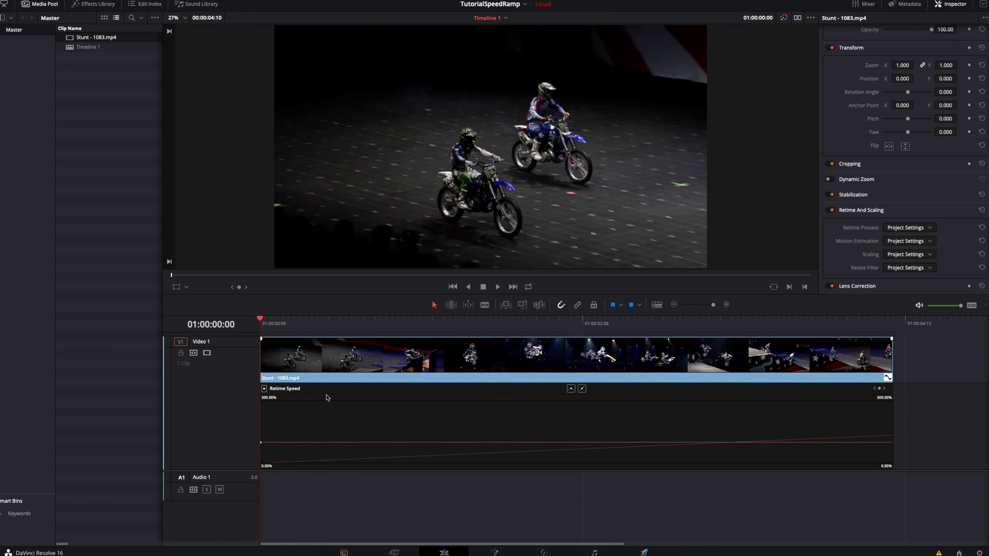
Step: Add Retime Speed keyframes at 01:00:00:05 and 01:00:01:00 on the Stunt clip
mouse_move(276, 323)
left_mouse_down()
mouse_move(310, 333)
mouse_move(283, 332)
left_mouse_up()
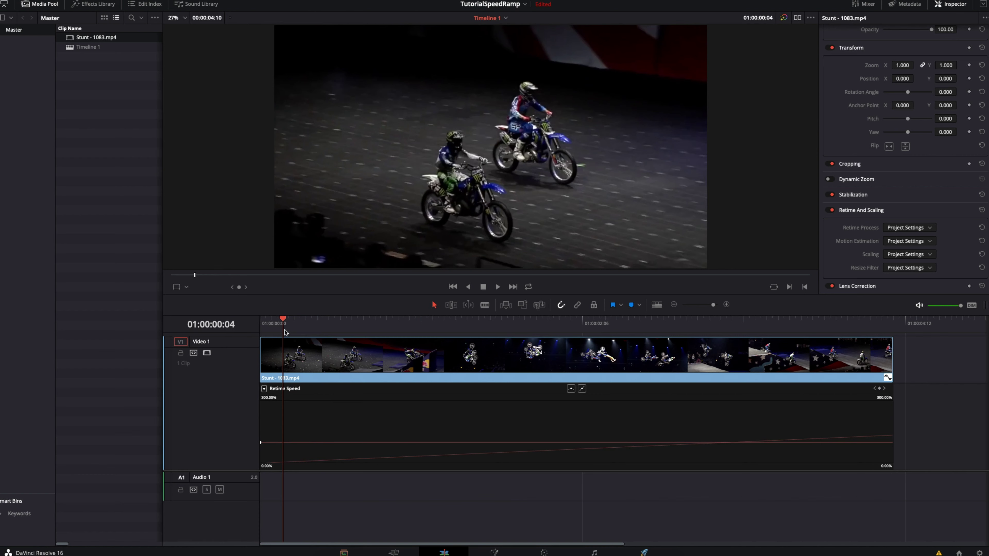
left_click_drag(286, 333, 288, 333)
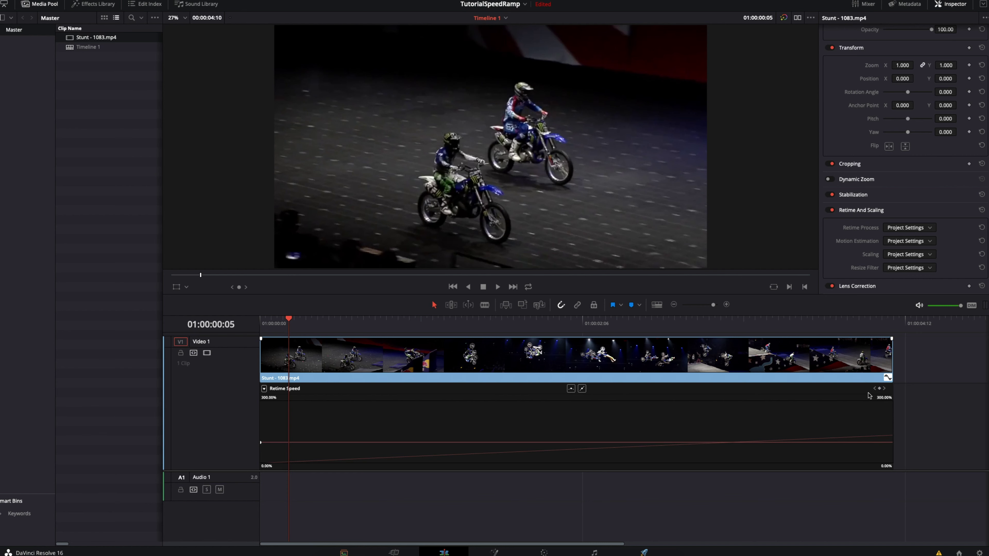
left_click(880, 389)
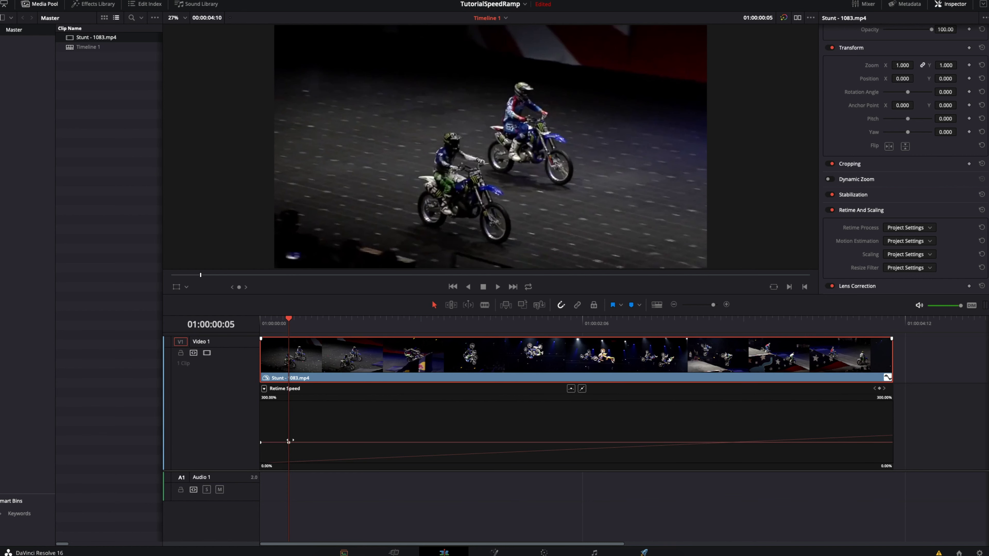
left_click_drag(289, 324, 393, 330)
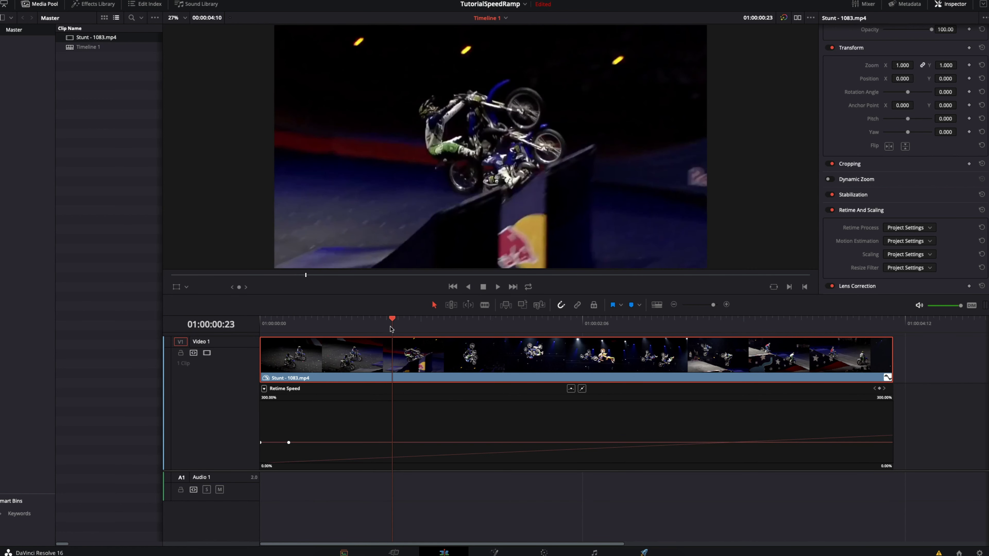
left_click_drag(394, 329, 405, 325)
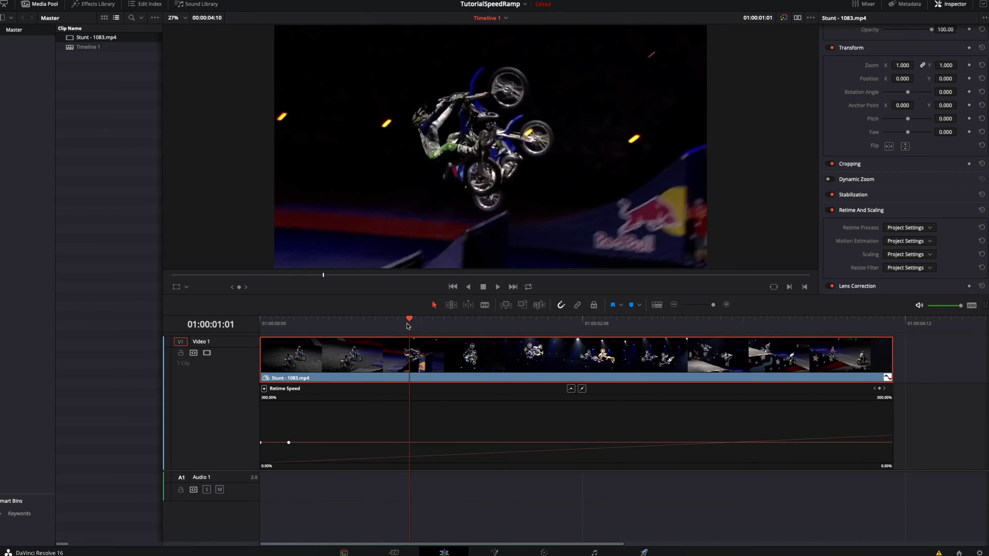
left_click(880, 388)
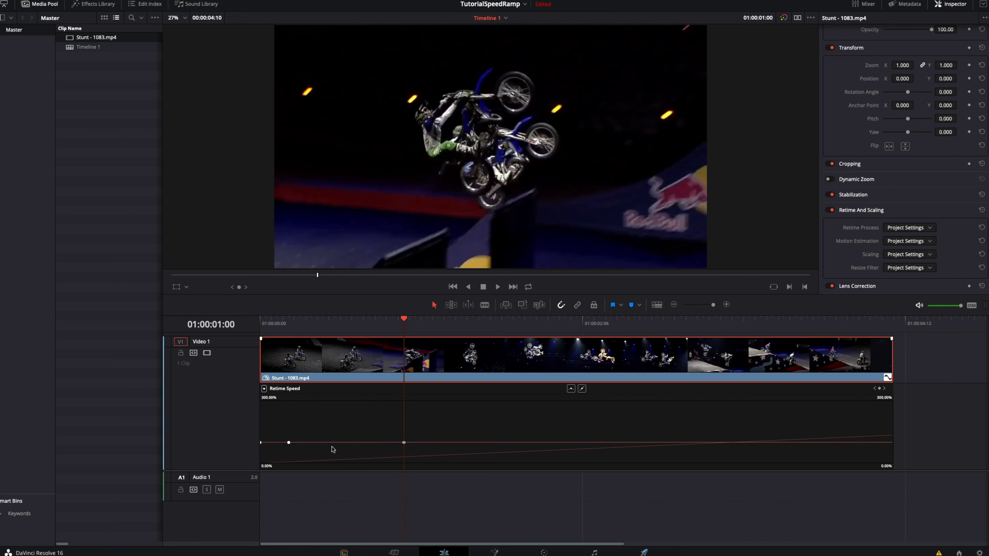
Step: Raise the speed segment between the two keyframes to 621.60%, expanding the graph range
left_click_drag(342, 442, 338, 141)
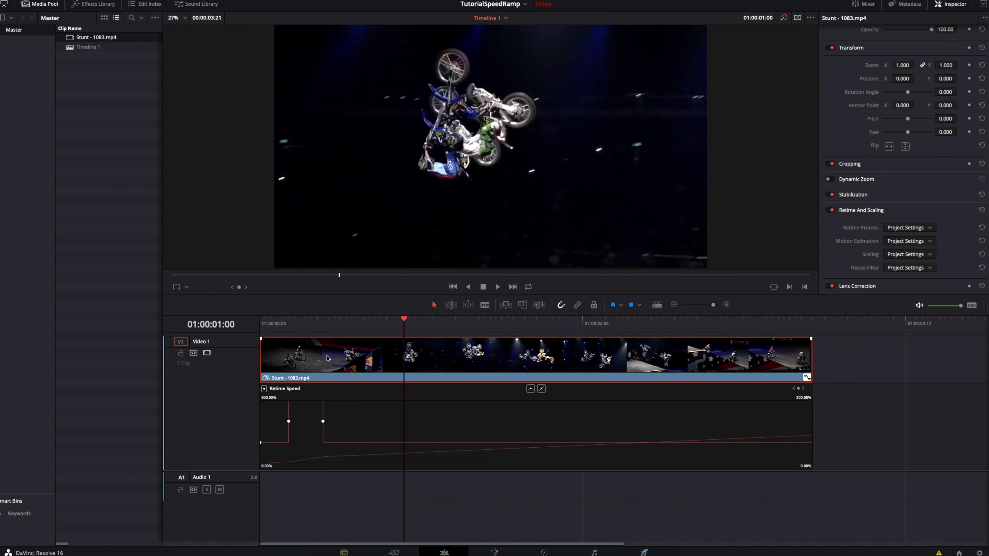
left_click_drag(262, 397, 310, 400)
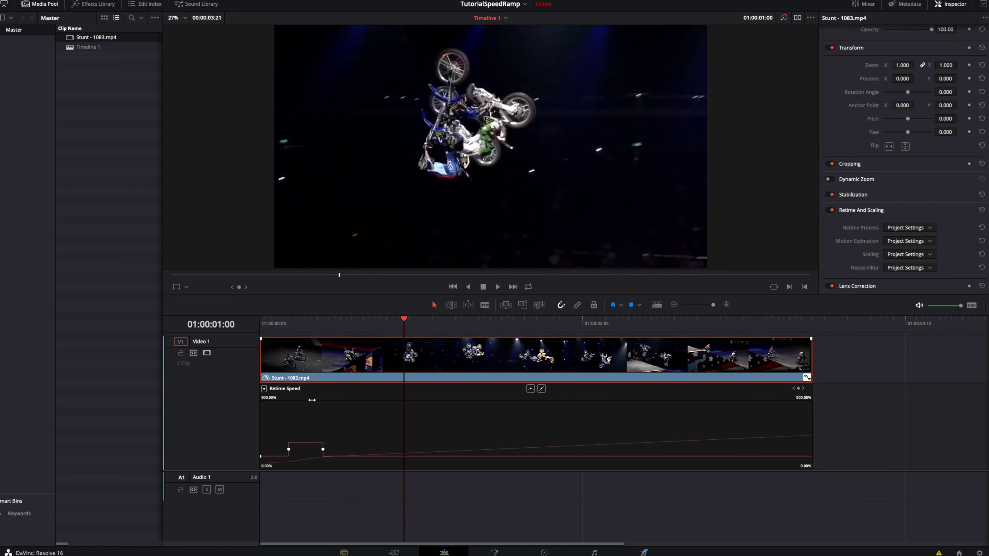
left_click_drag(301, 449, 301, 421)
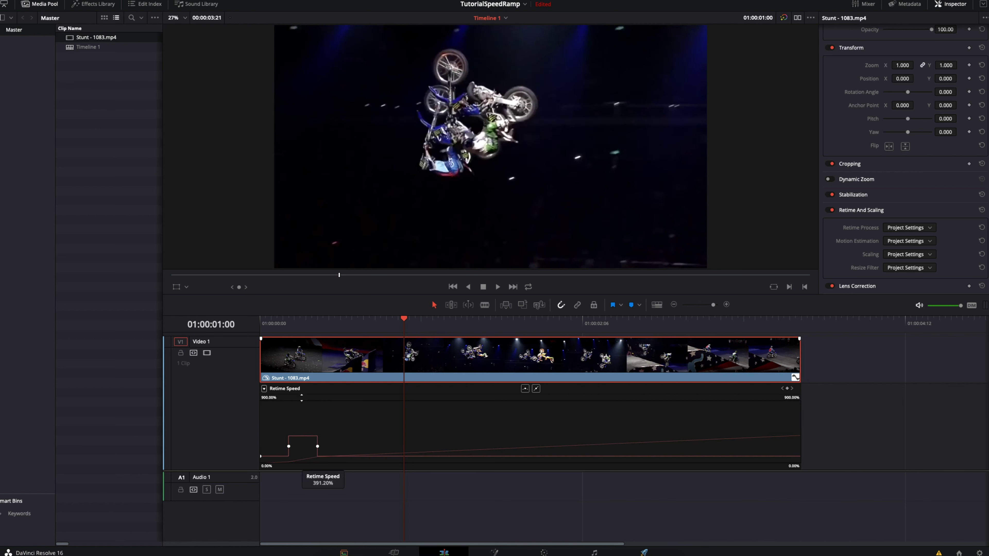
left_click_drag(300, 421, 300, 420)
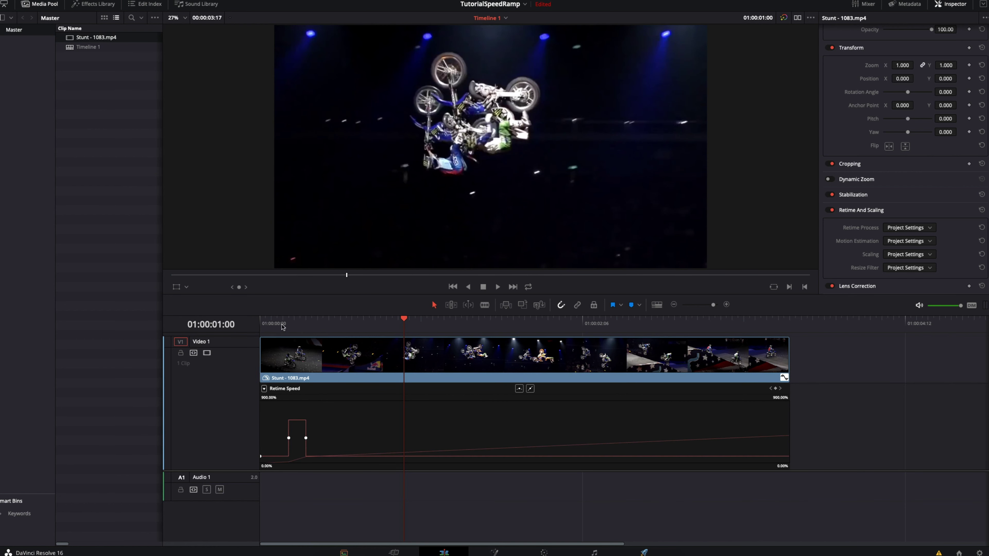
left_click(265, 324)
key("space")
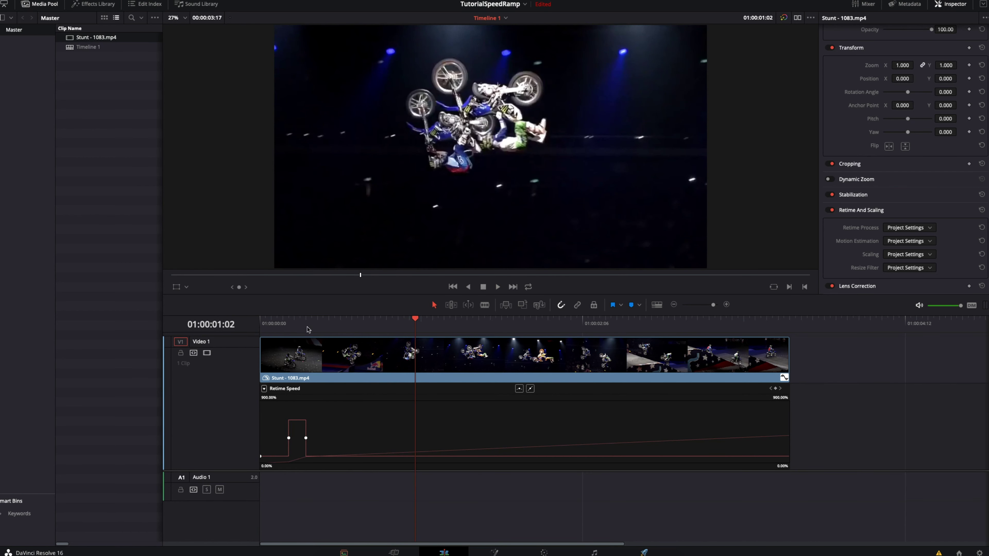
key("Home")
key("space")
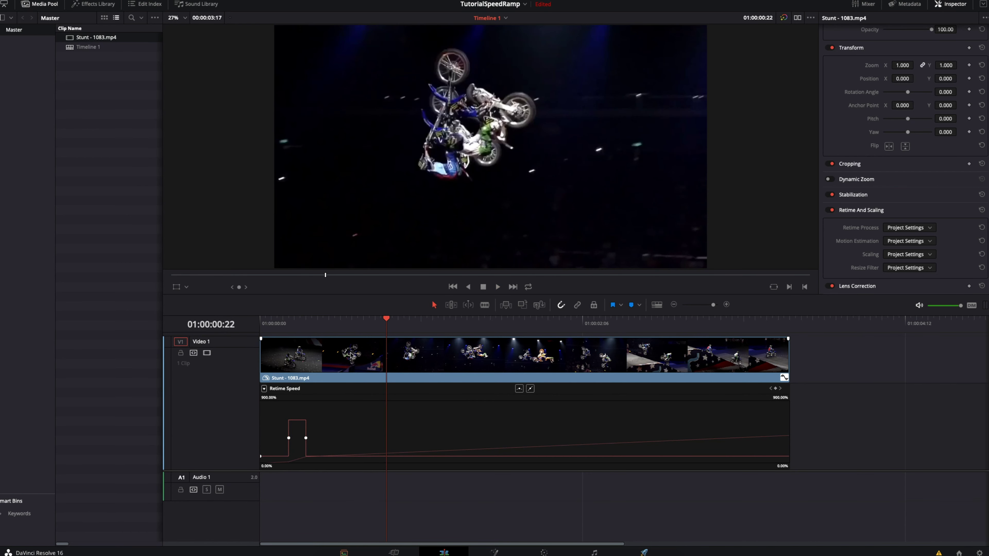
key("Home")
key("space")
key("Home")
key("Home")
key("space")
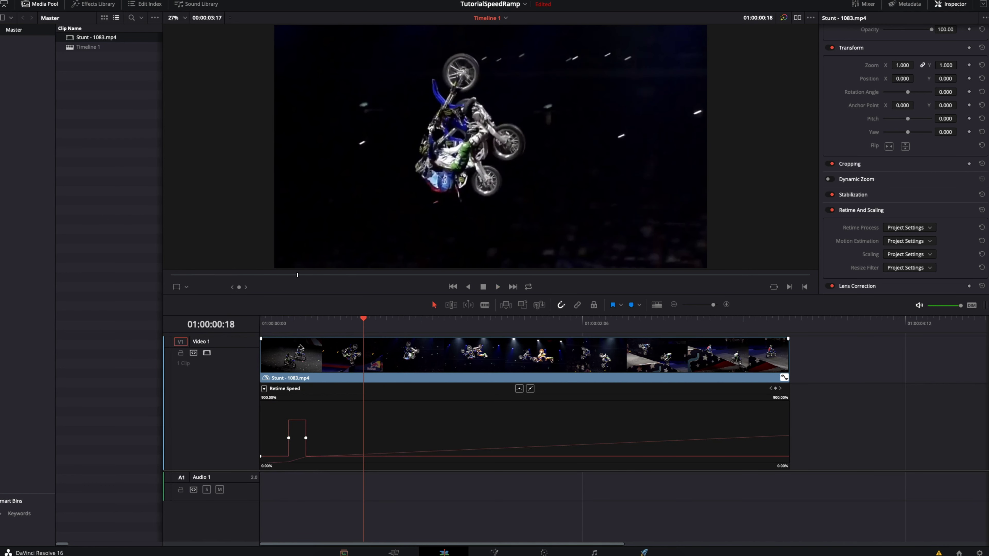
left_click_drag(377, 323, 486, 334)
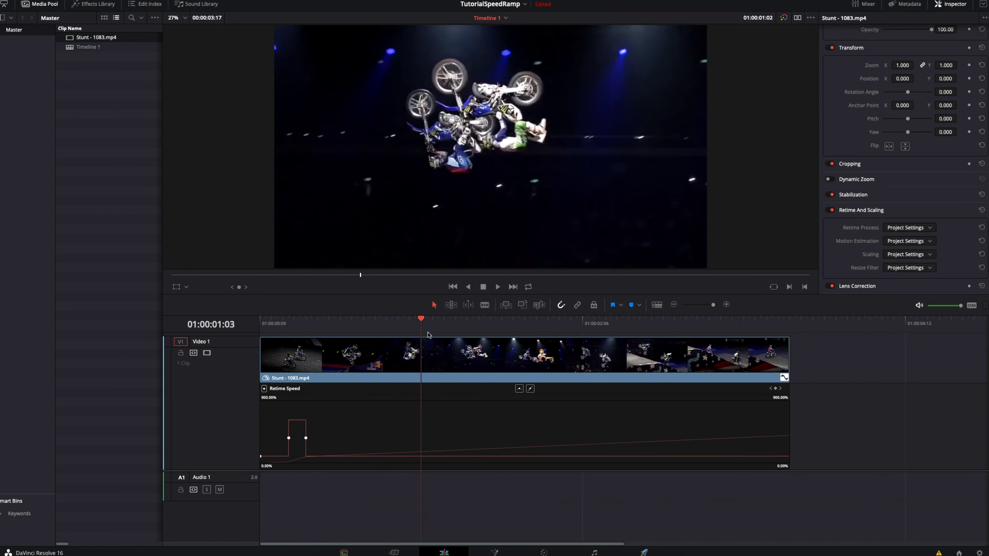
key("space")
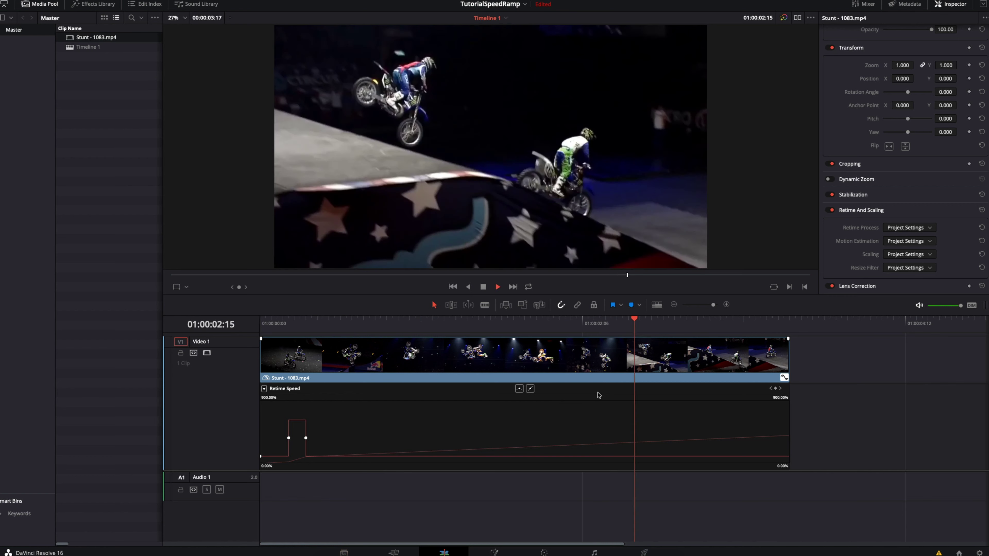
key("space")
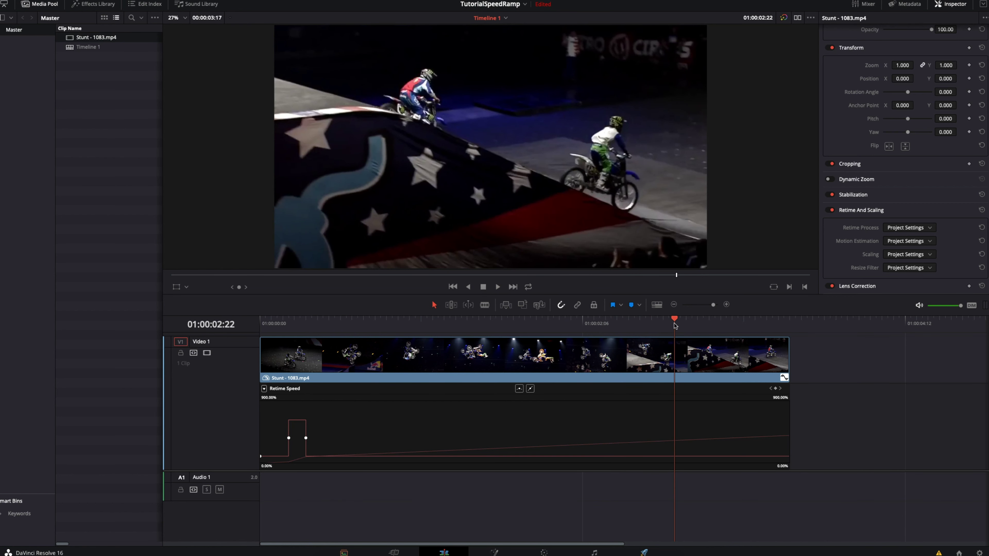
left_click_drag(675, 326, 686, 329)
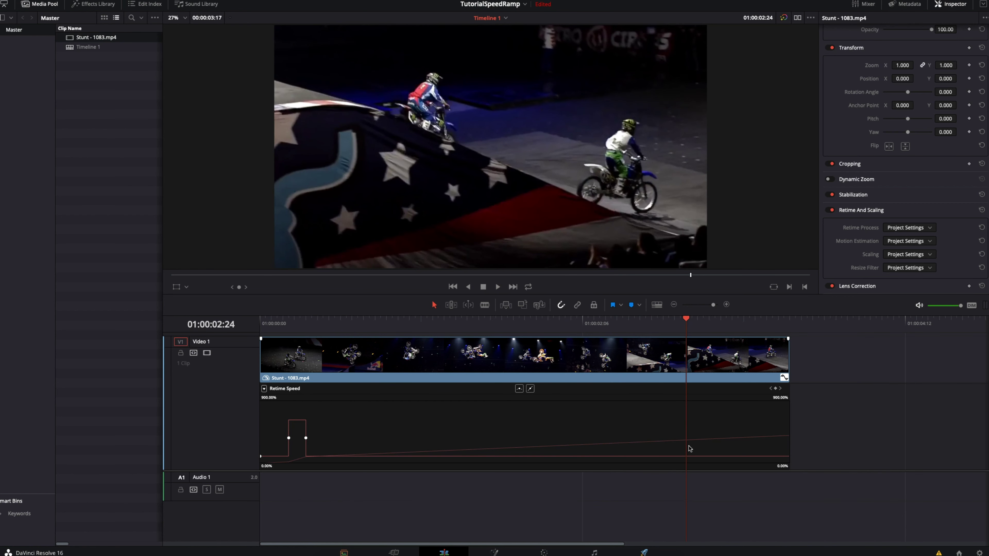
left_click(776, 389)
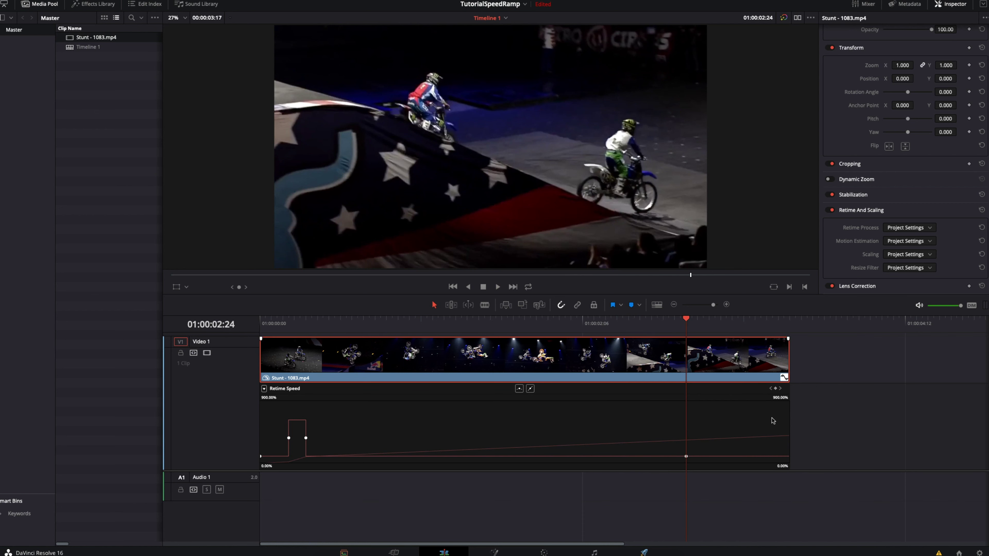
Step: Add a speed keyframe at 01:00:03:11 and slow the section after it to 54.40%
left_click_drag(690, 331, 748, 329)
left_click(776, 389)
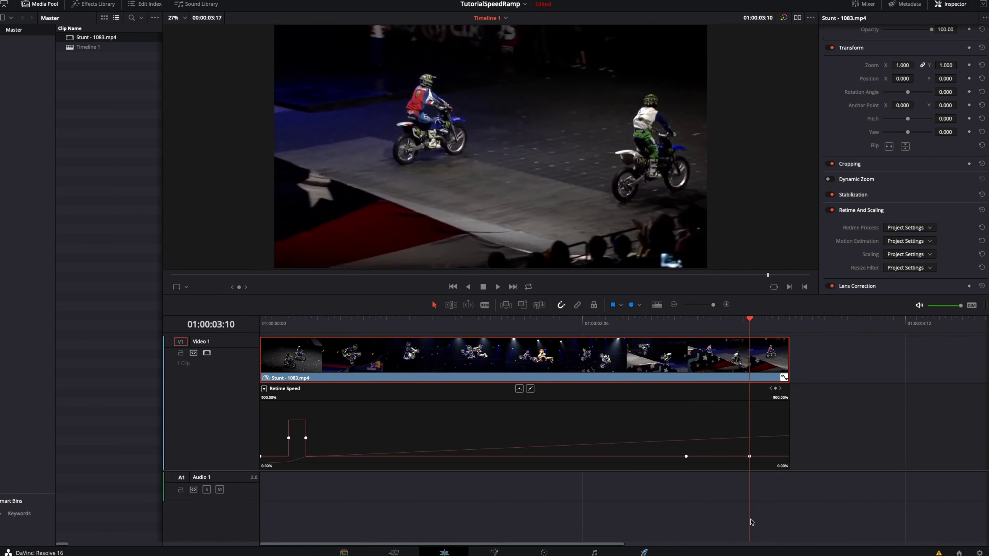
left_click_drag(722, 459, 725, 473)
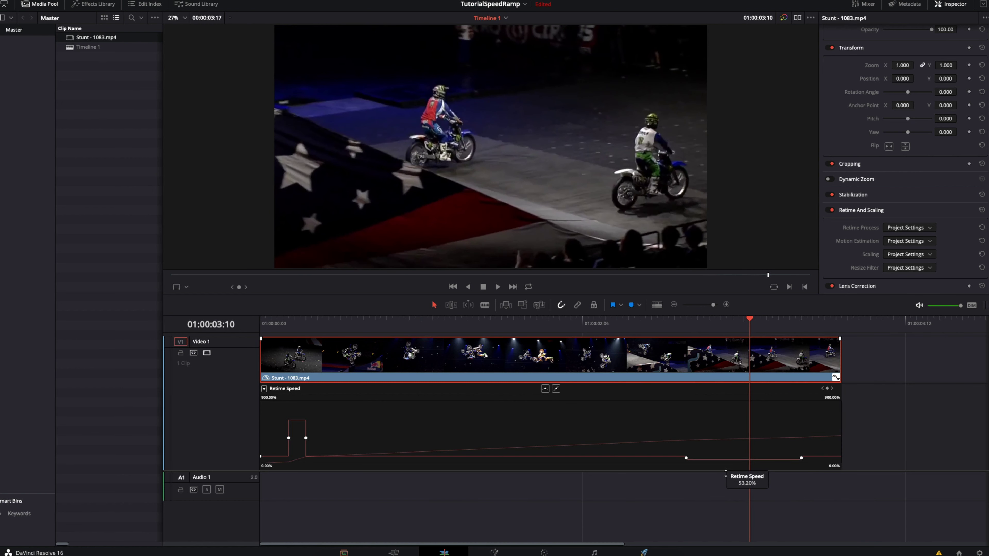
left_click_drag(725, 472, 727, 478)
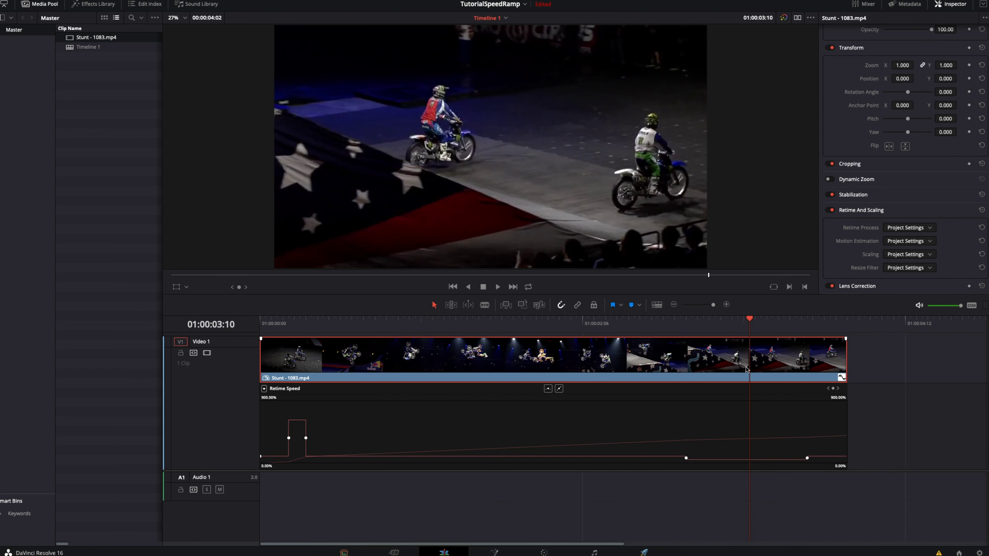
Step: Preview the slowed ending with J, K and L playback, then deselect the clip
key("j")
key("l")
key("j")
key("k")
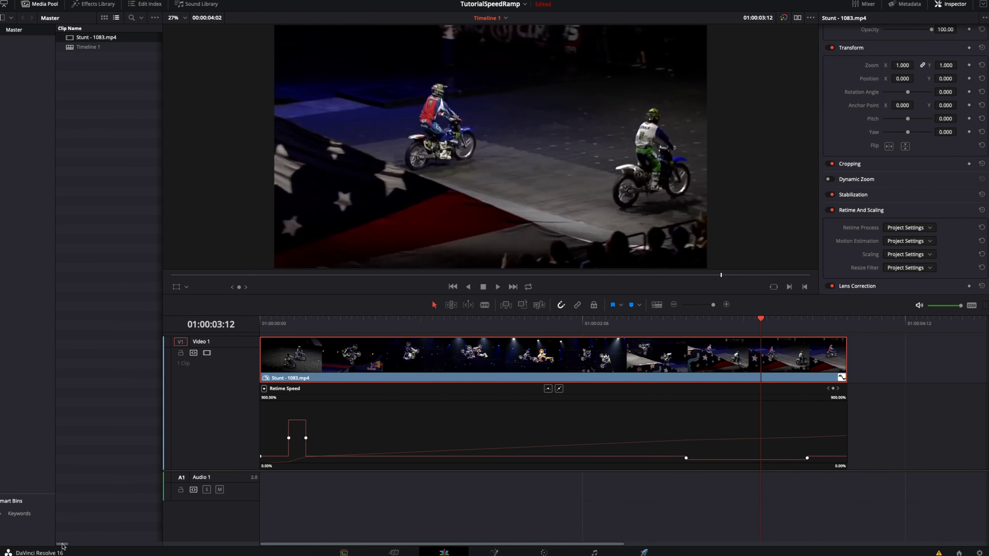
left_click_drag(61, 545, 110, 547)
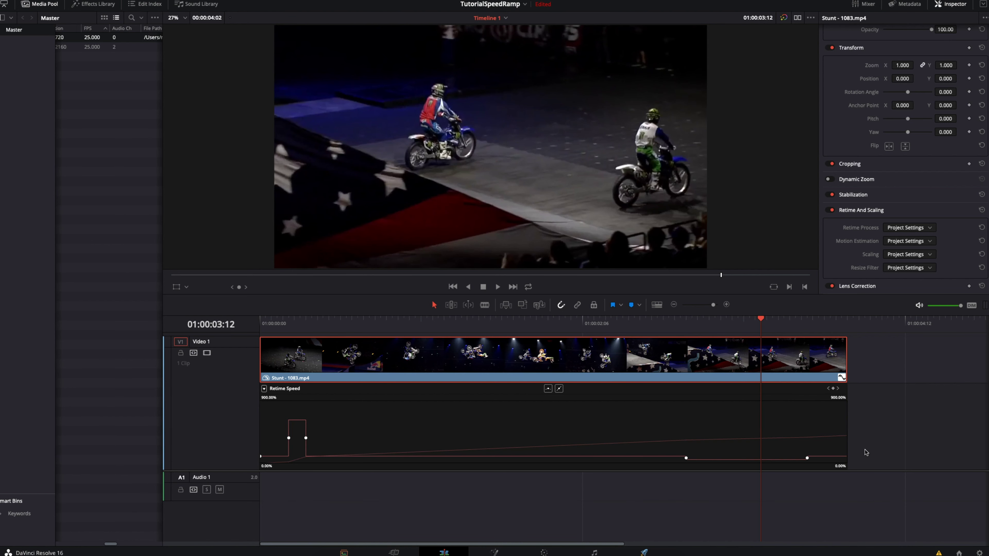
left_click(874, 437)
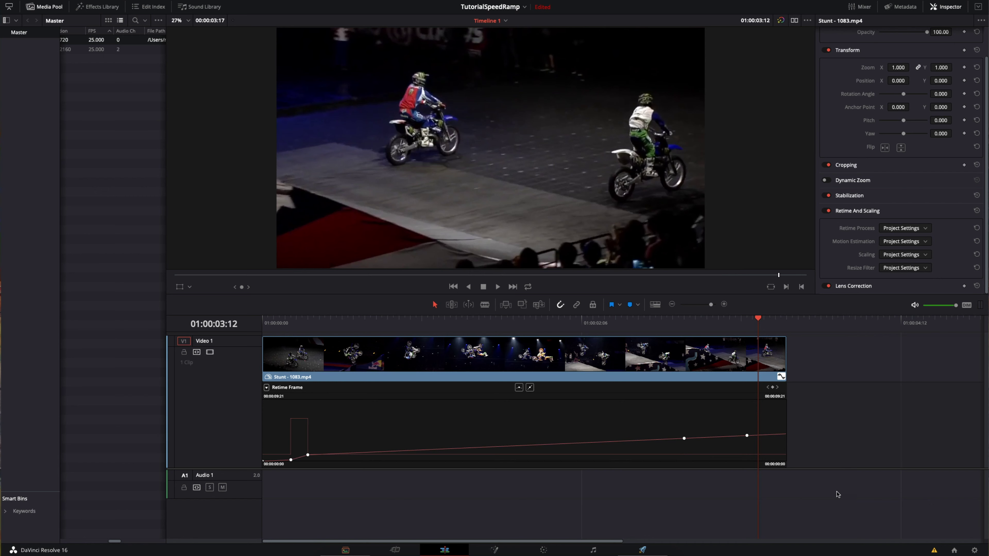
mouse_move(752, 323)
left_mouse_down()
mouse_move(697, 327)
mouse_move(741, 327)
left_mouse_up()
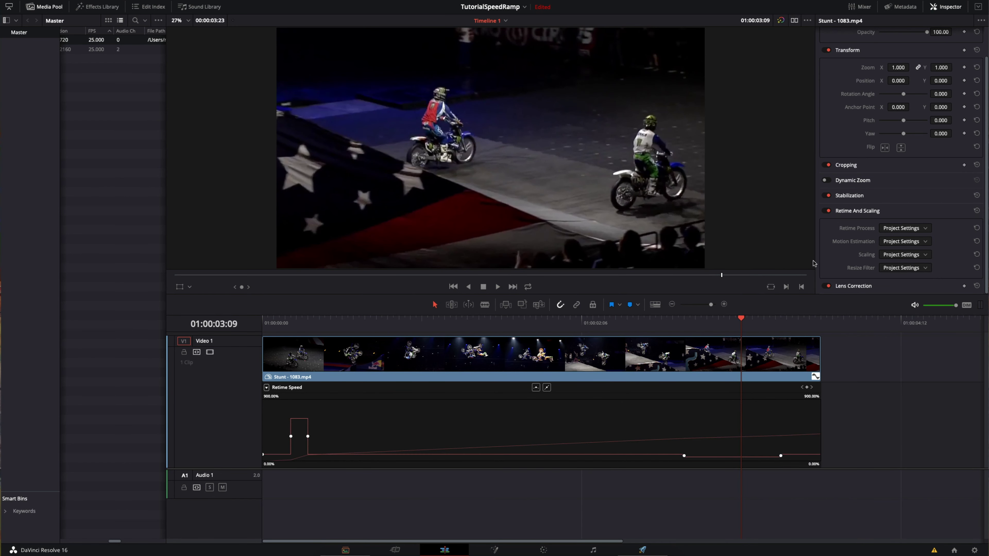
left_click_drag(751, 323, 684, 331)
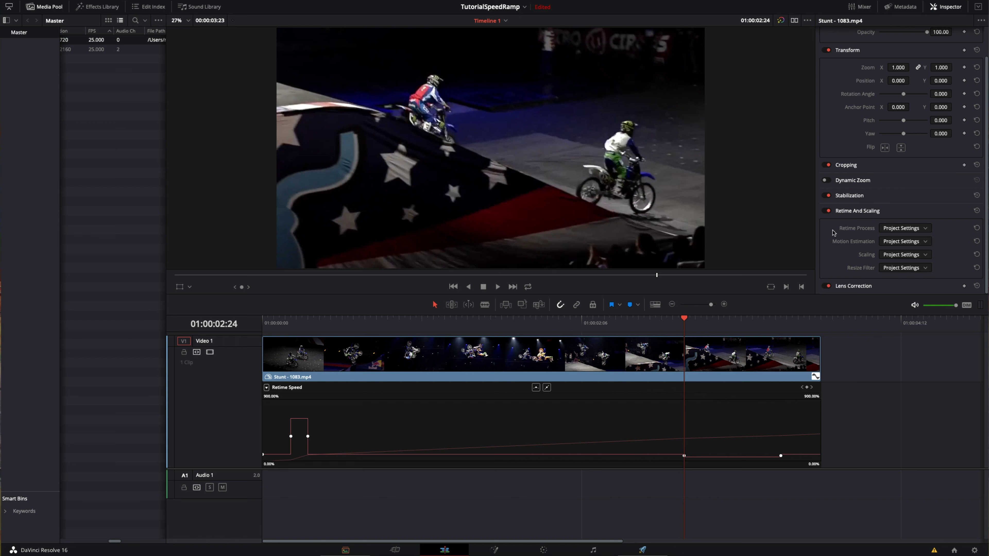
Step: Set the Stunt clip's Retime Process to Optical Flow and play it back to check
left_click(914, 232)
left_click(900, 267)
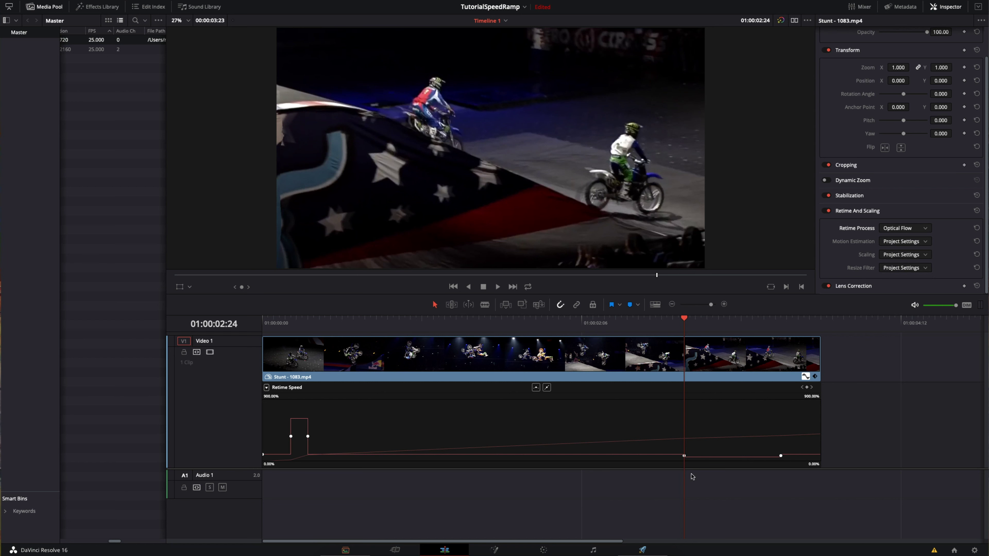
key("space")
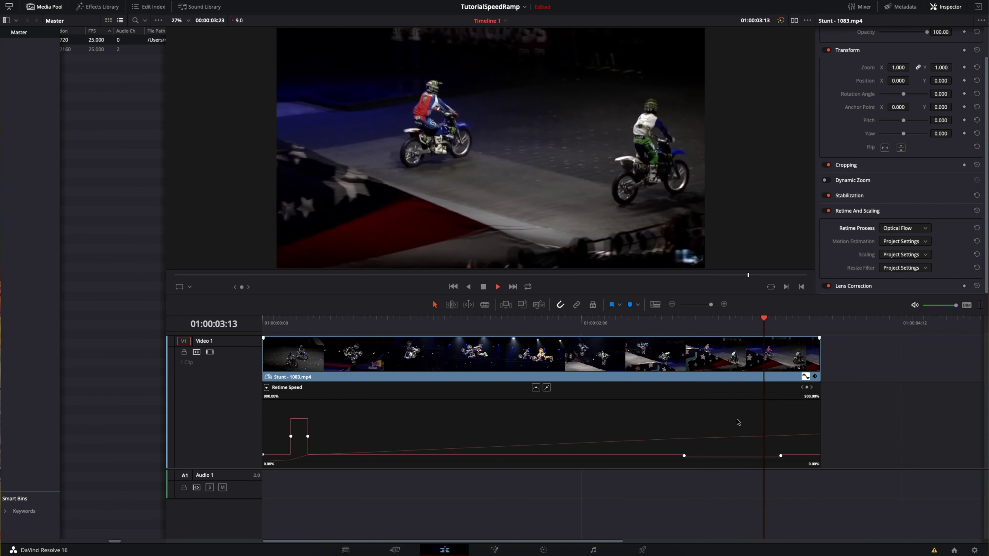
key("space")
left_click_drag(779, 320, 686, 337)
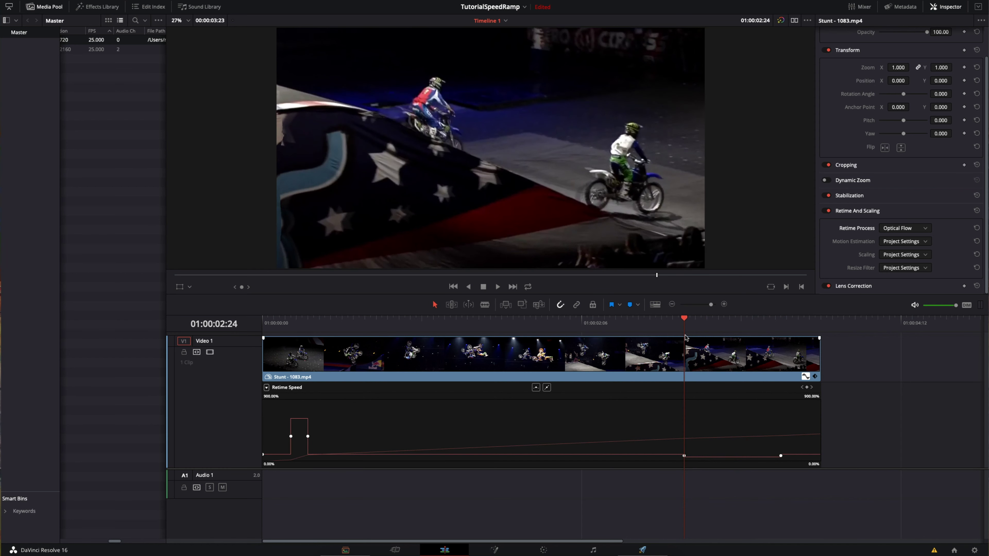
scroll(665, 242, "up", 3)
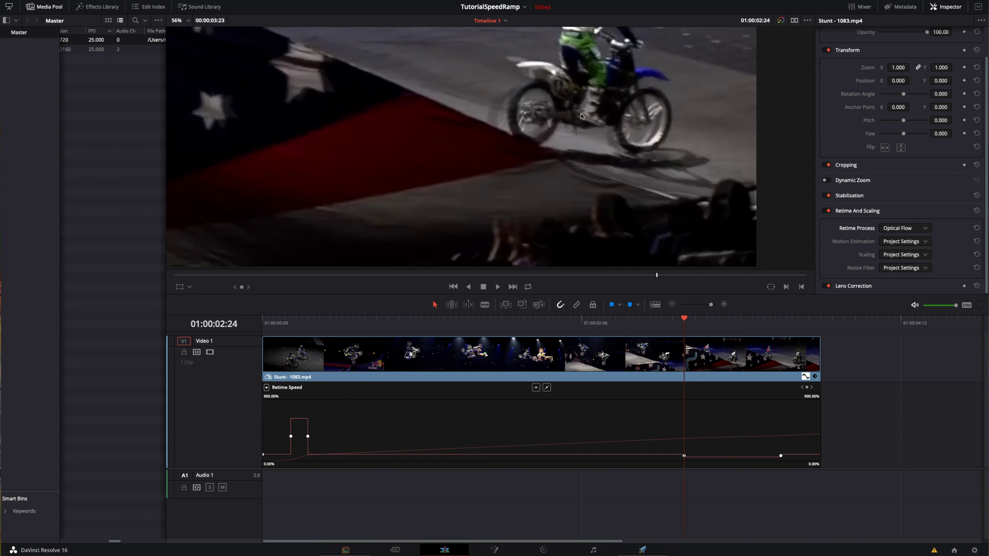
scroll(551, 115, "up", 2)
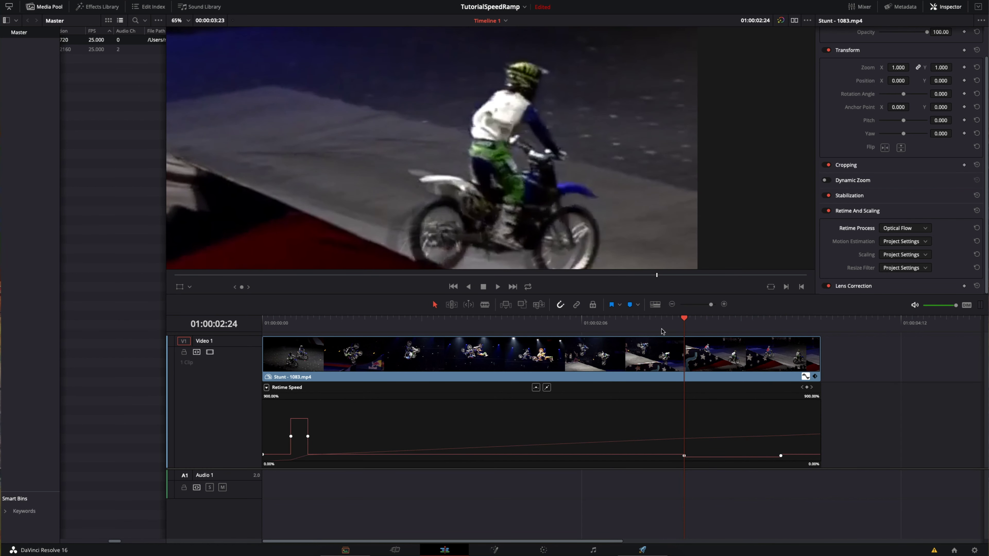
key("Right")
key("Right")
key("Left")
key("Left")
key("Right")
key("Right")
key("Right")
key("Right")
key("Right")
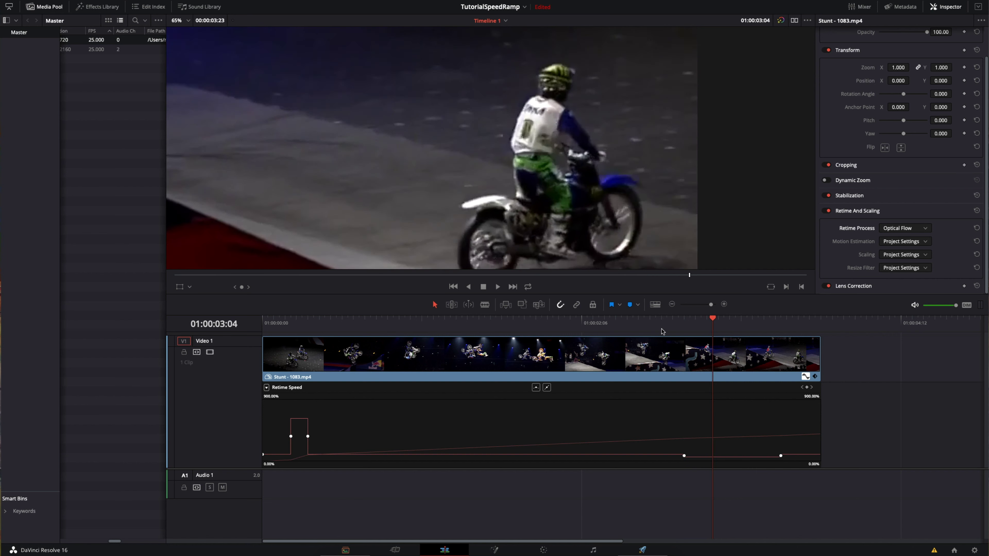
scroll(439, 147, "down", 2)
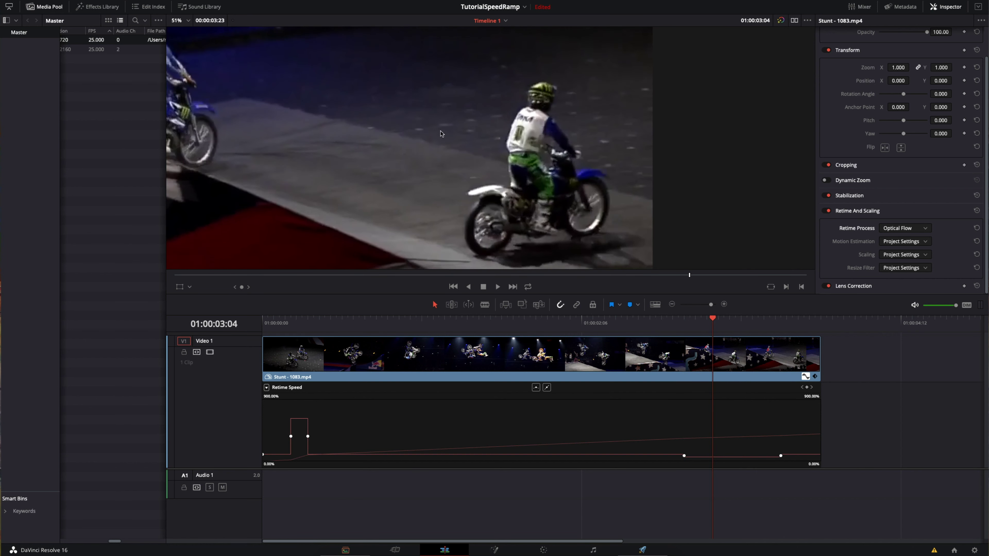
scroll(438, 147, "down", 2)
scroll(439, 147, "down", 2)
scroll(468, 172, "left", 5)
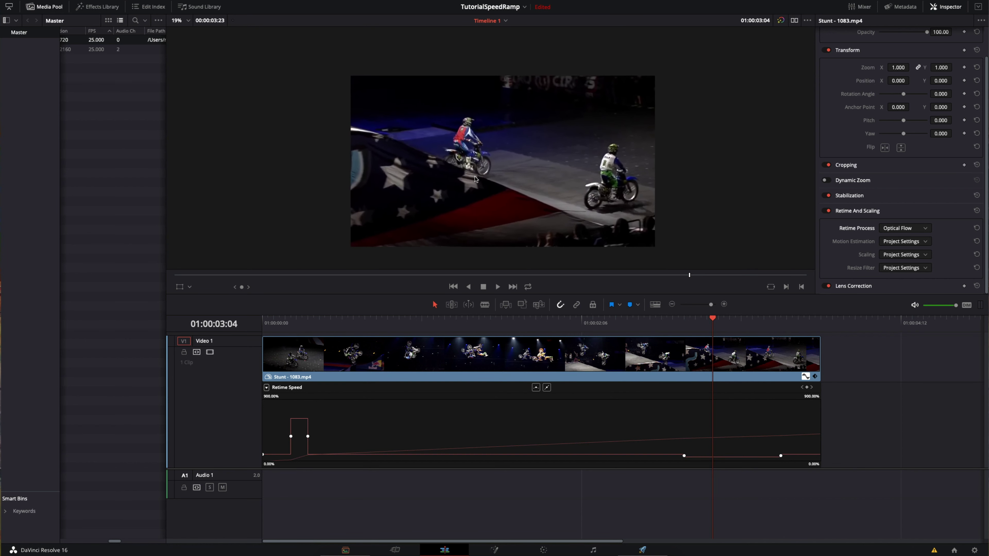
scroll(475, 178, "up", 1)
scroll(525, 191, "down", 2)
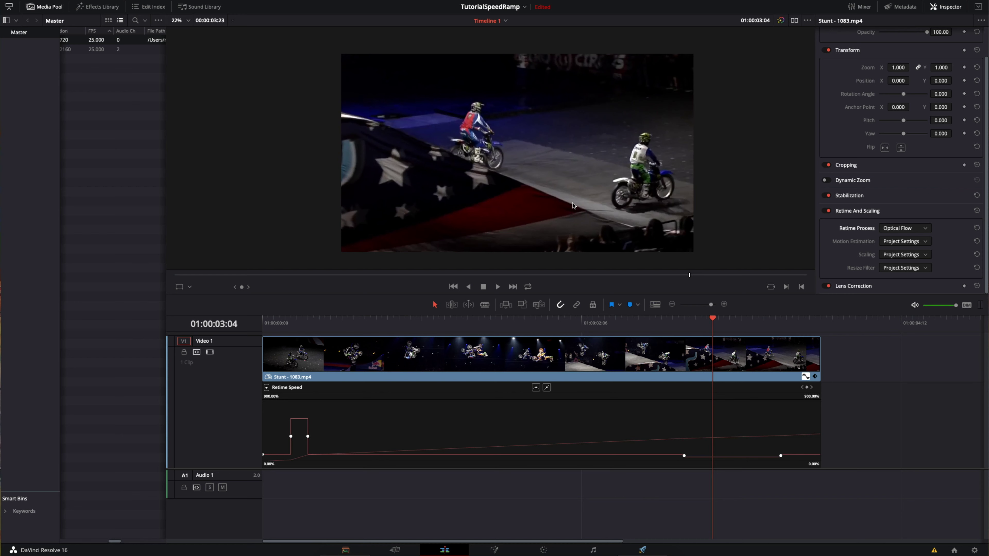
scroll(475, 488, "up", 3)
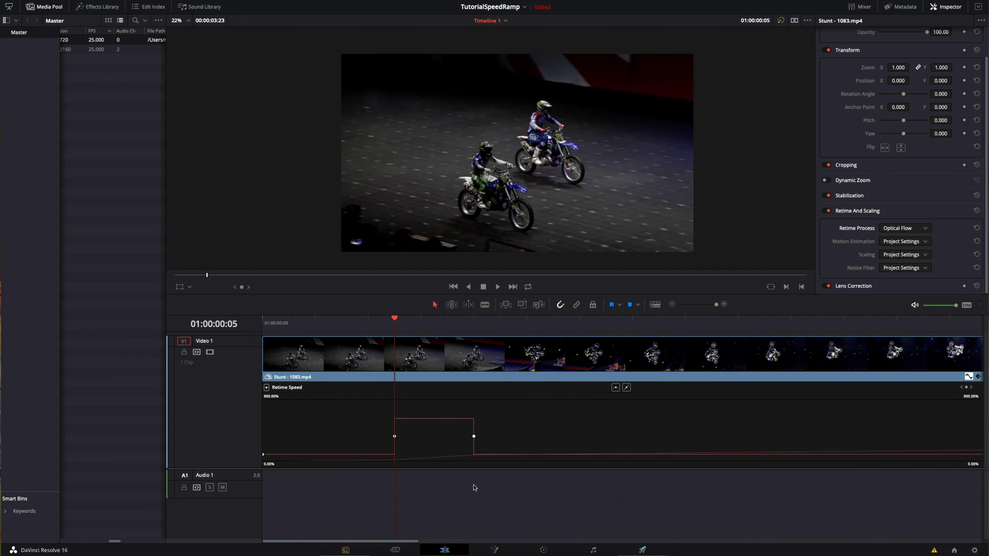
Step: Ease the first speed keyframe into a smooth curve and move the playhead back before the ramp
left_click(395, 437)
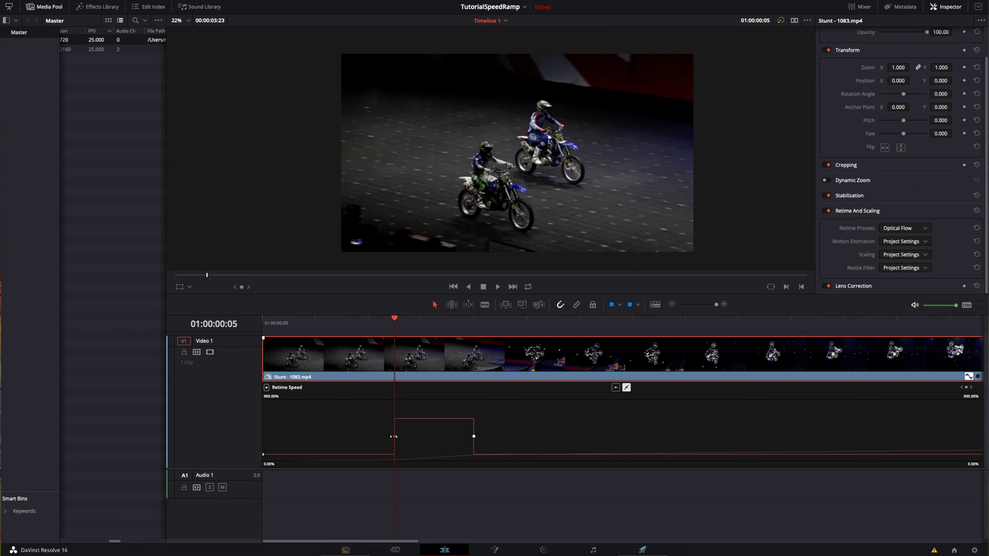
left_click(615, 388)
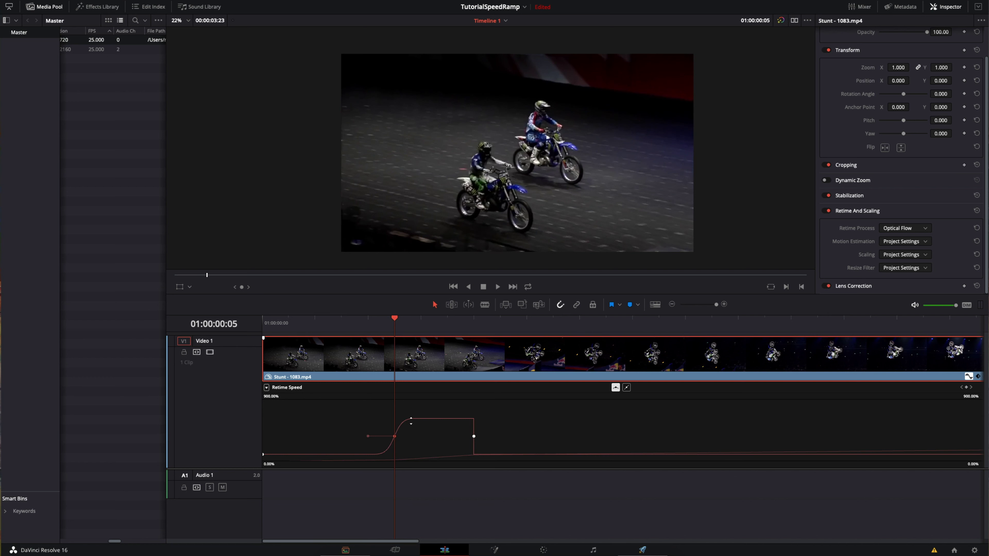
mouse_move(414, 417)
left_click_drag(397, 322, 288, 323)
Step: Drag the first keyframe's Bezier handle left to give the ramp a longer, gentler ease
key("space")
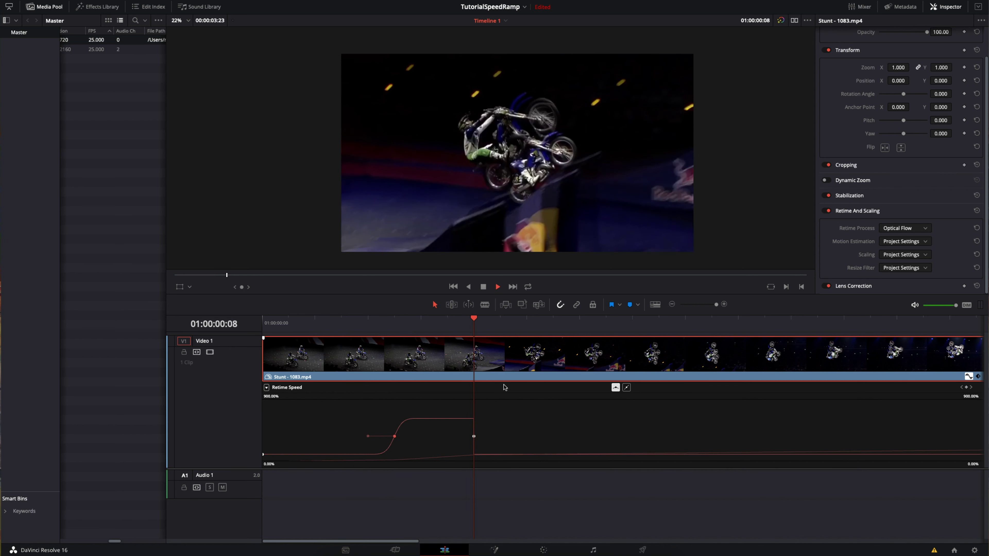
key("space")
left_click_drag(495, 323, 450, 323)
key("Left")
left_click(366, 438)
left_click_drag(367, 438, 414, 448)
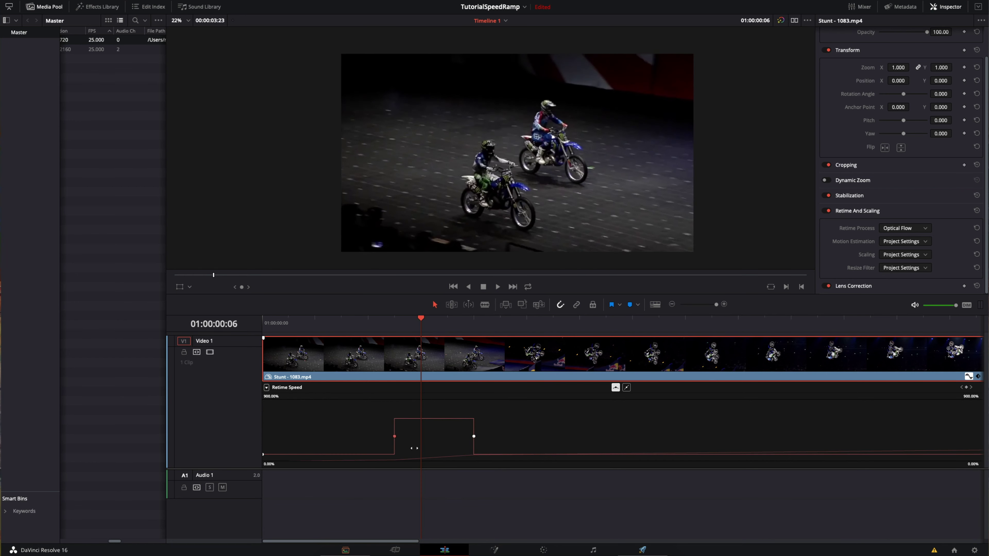
left_click_drag(400, 439, 294, 439)
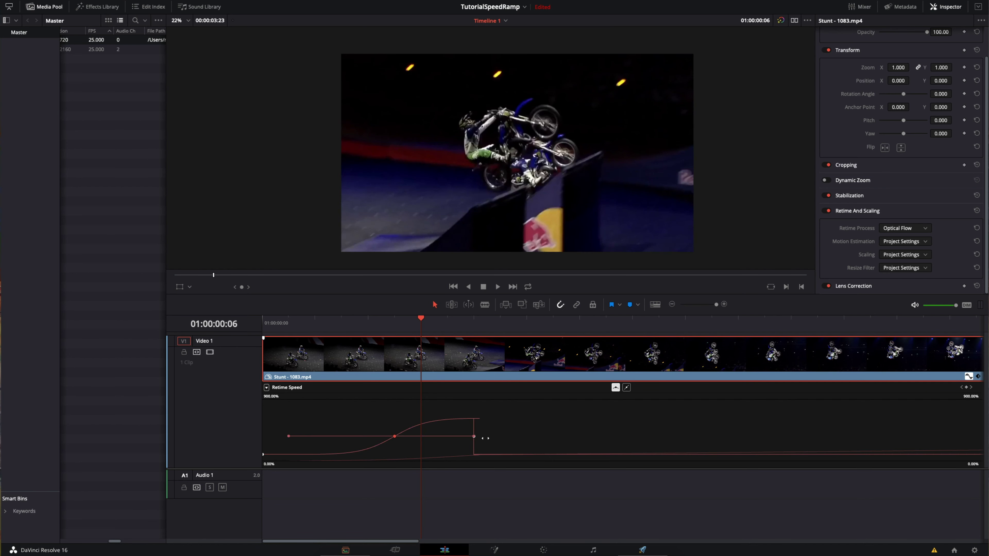
Step: Play back and scrub the smoothed ramp from the clip's start, then deselect the Stunt clip
left_click(367, 323)
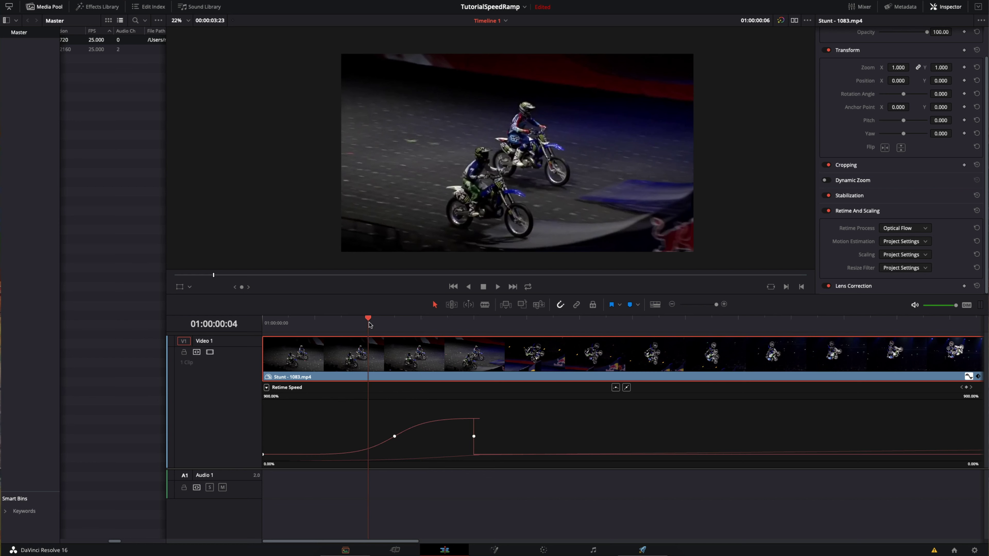
key("Home")
key("space")
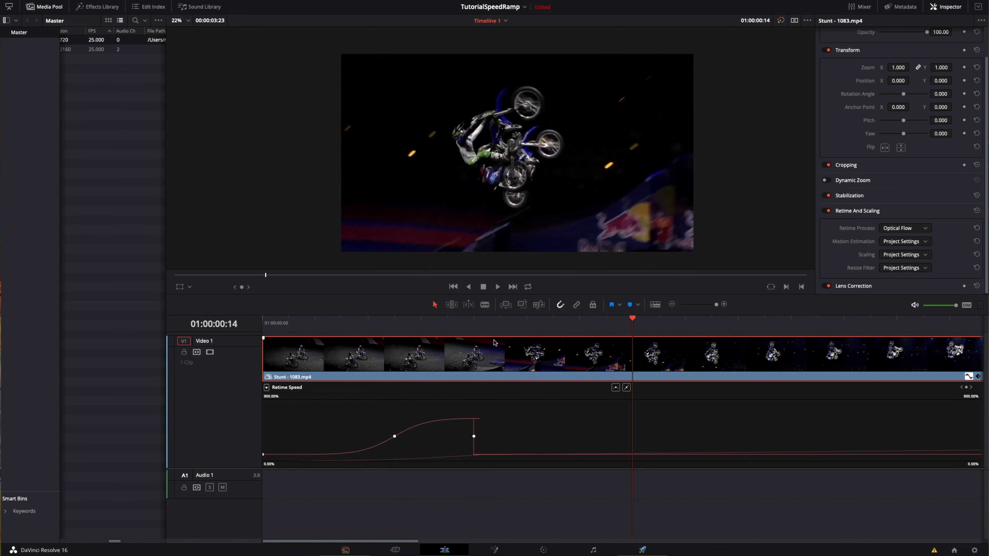
left_click(415, 329)
left_click_drag(414, 328, 474, 325)
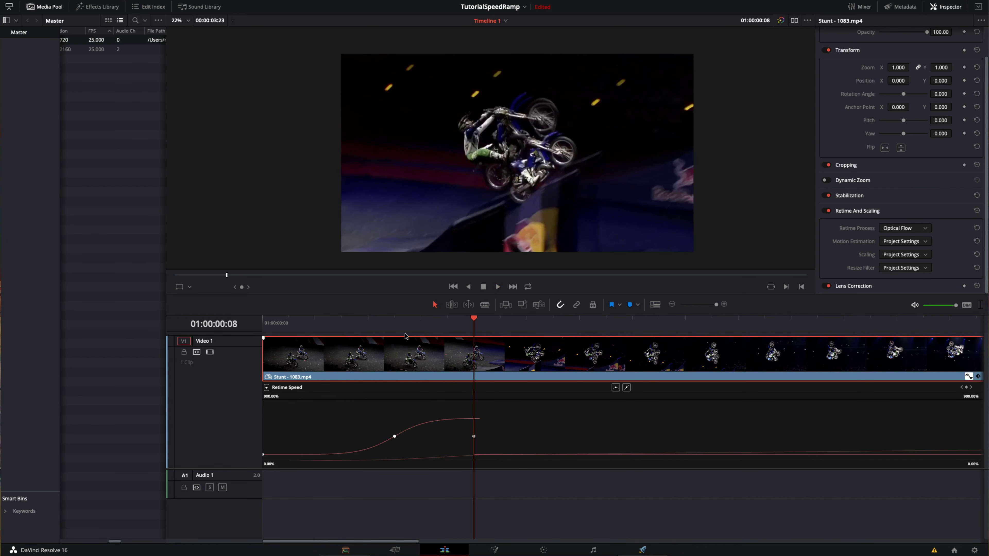
left_click(344, 325)
key("space")
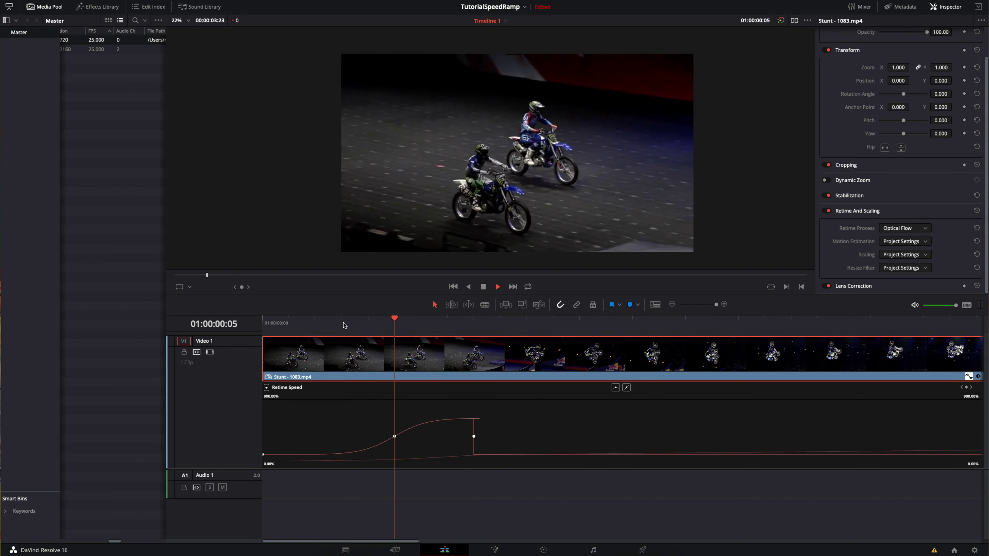
key("space")
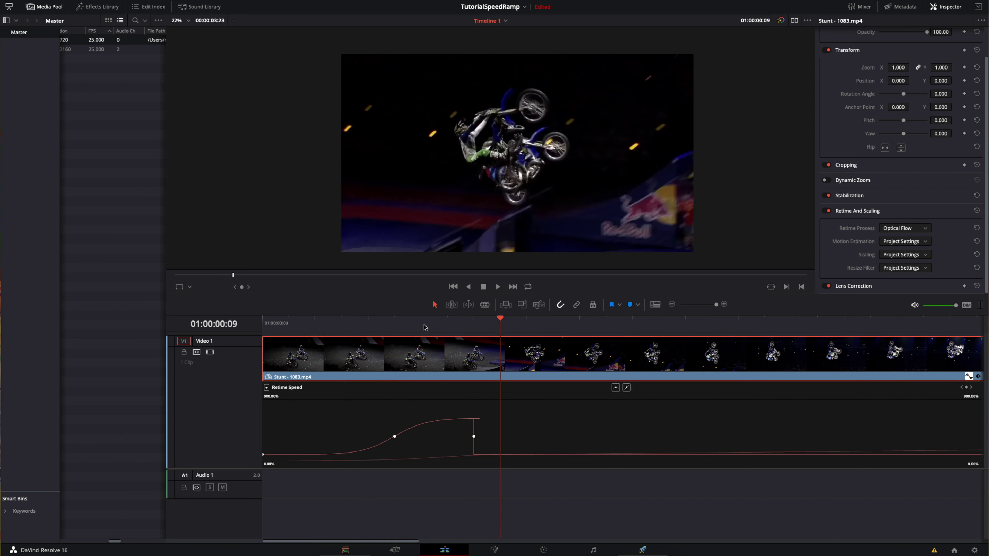
left_click(570, 488)
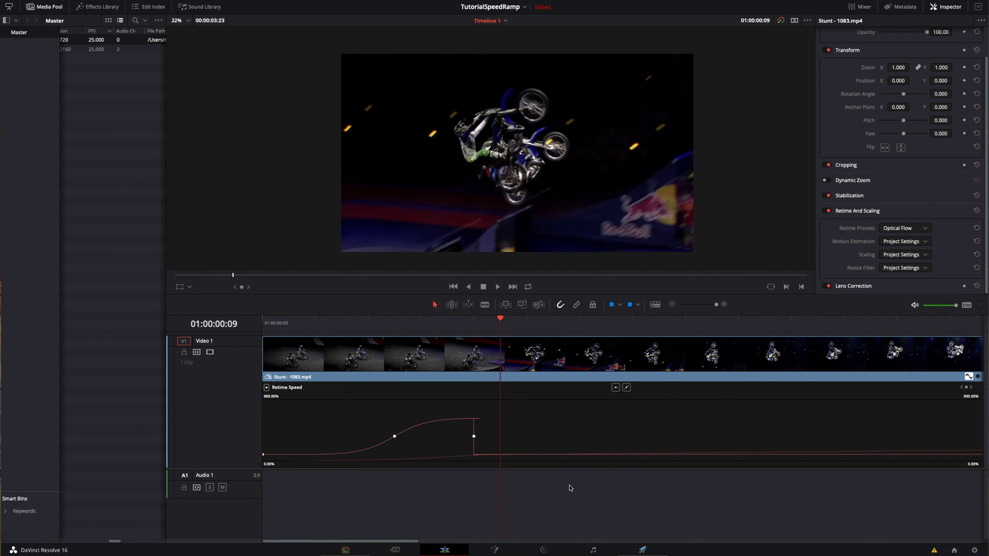